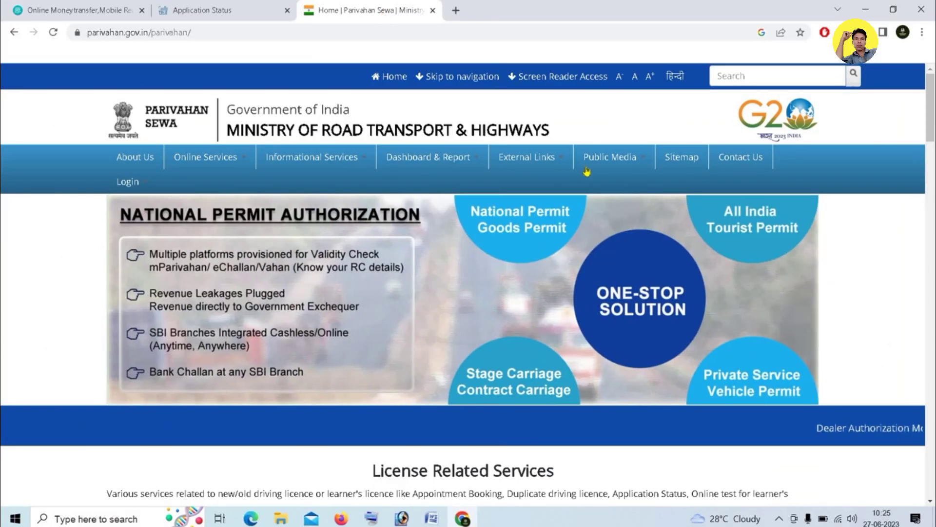
Go from the Drivers/Learners License services to the Sarathi Fee Payments ePayment page
mouse_move(610, 157)
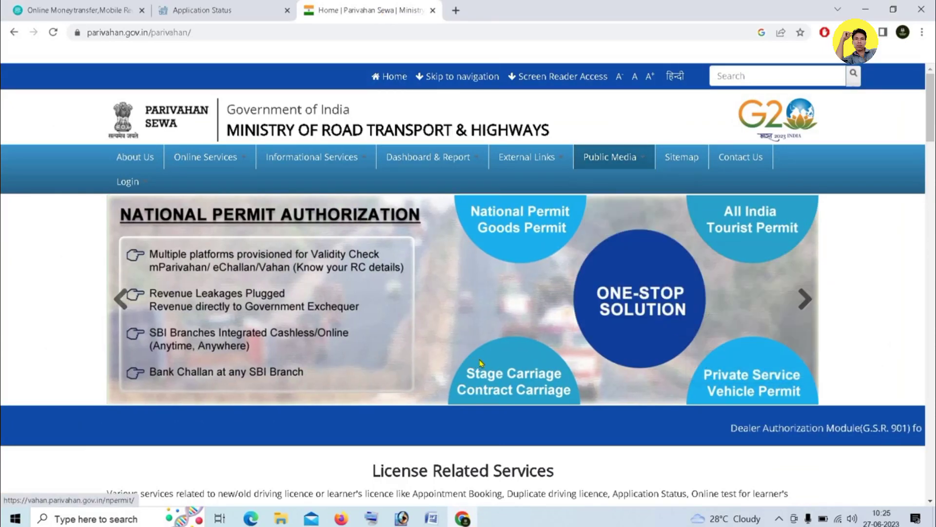
scroll(219, 326, "down", 5)
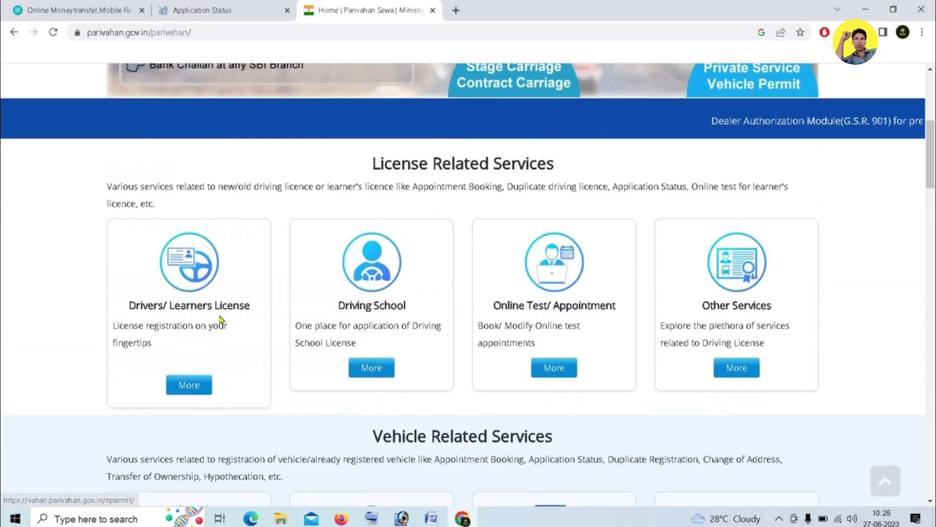
left_click(204, 267)
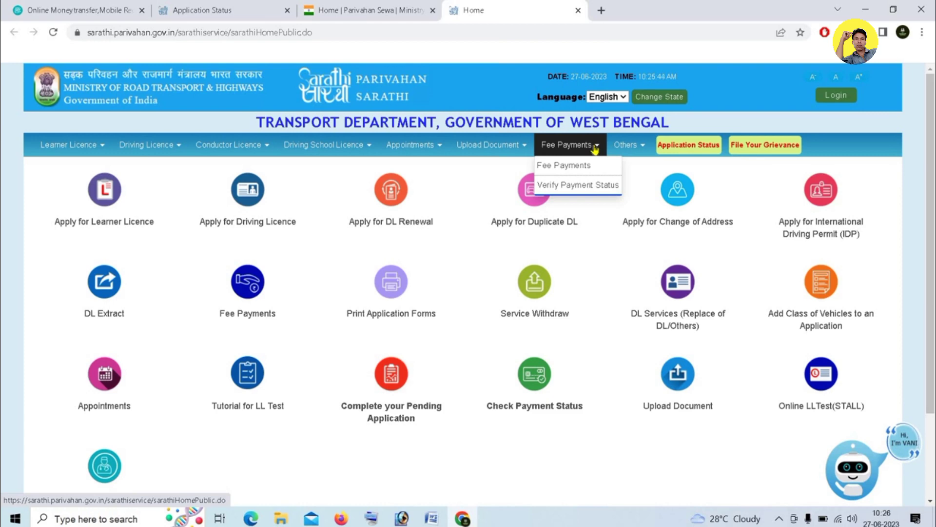
left_click(552, 166)
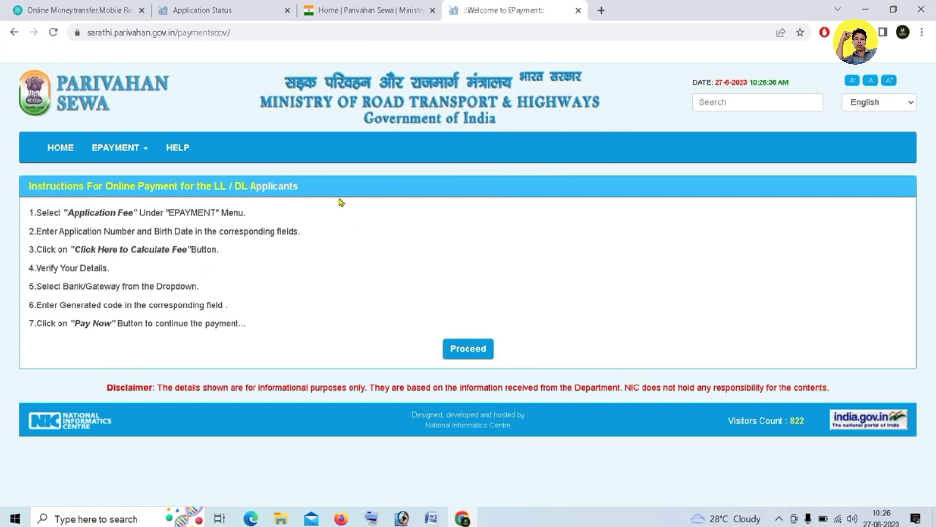
Open the EPAYMENT Additional Fee form and enter the application number
left_click(143, 150)
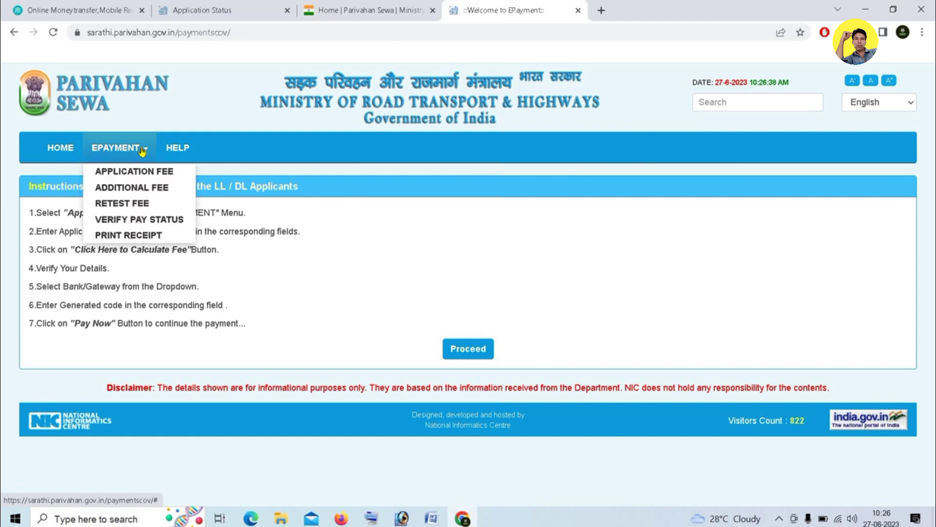
left_click(131, 188)
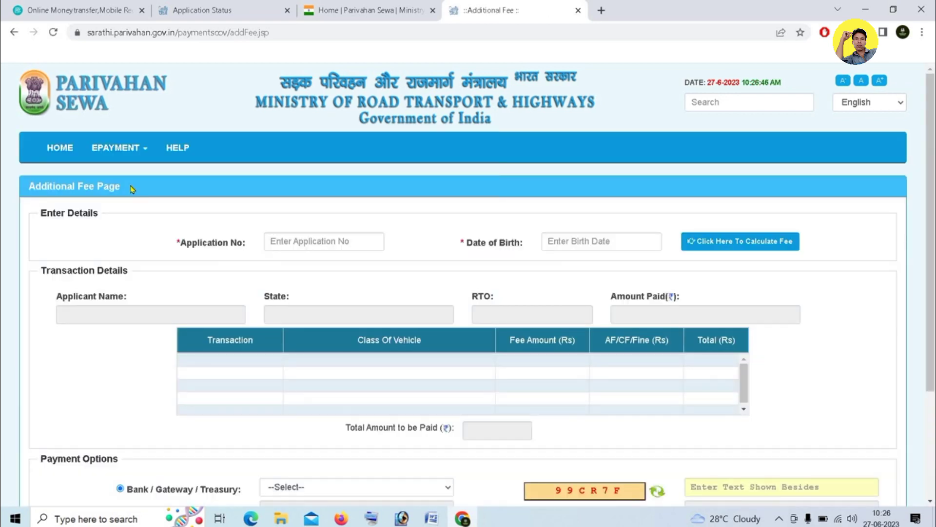
left_click(274, 242)
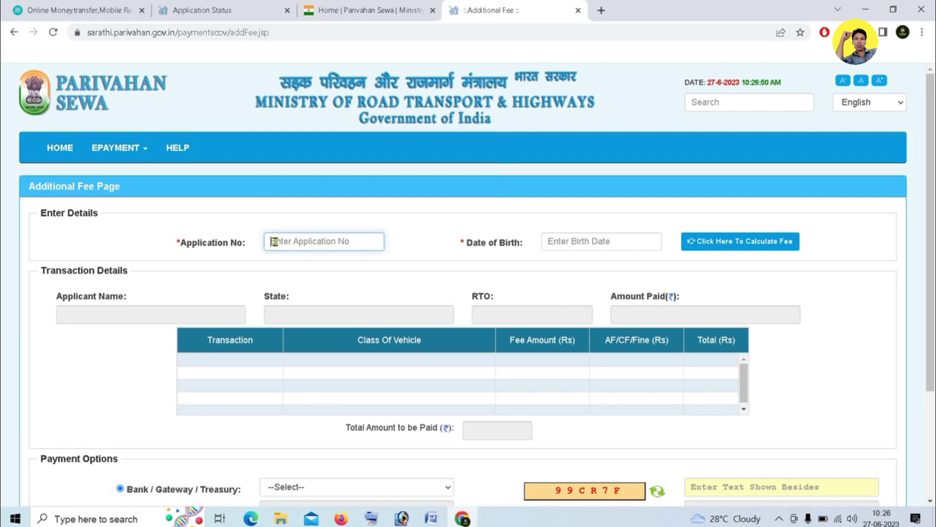
Pick the date of birth from the calendar, with birth year 1996
left_click(609, 245)
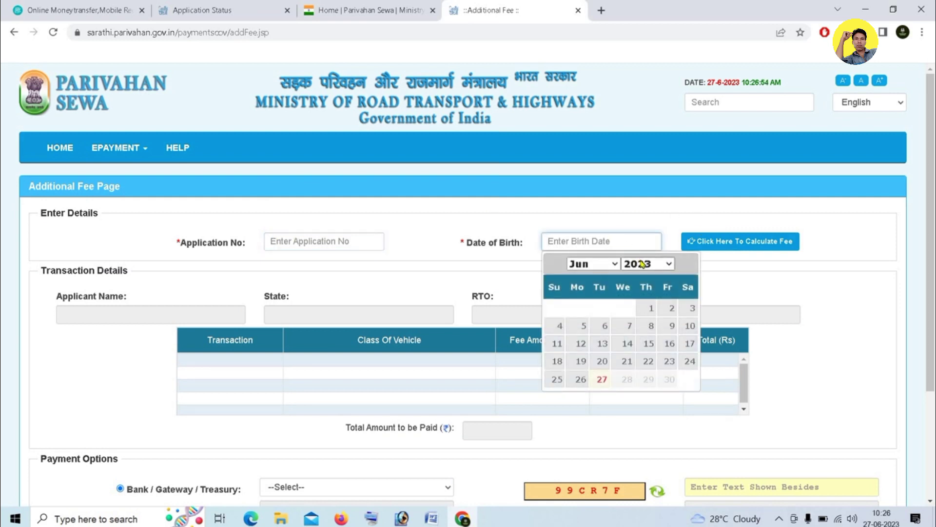
left_click(643, 264)
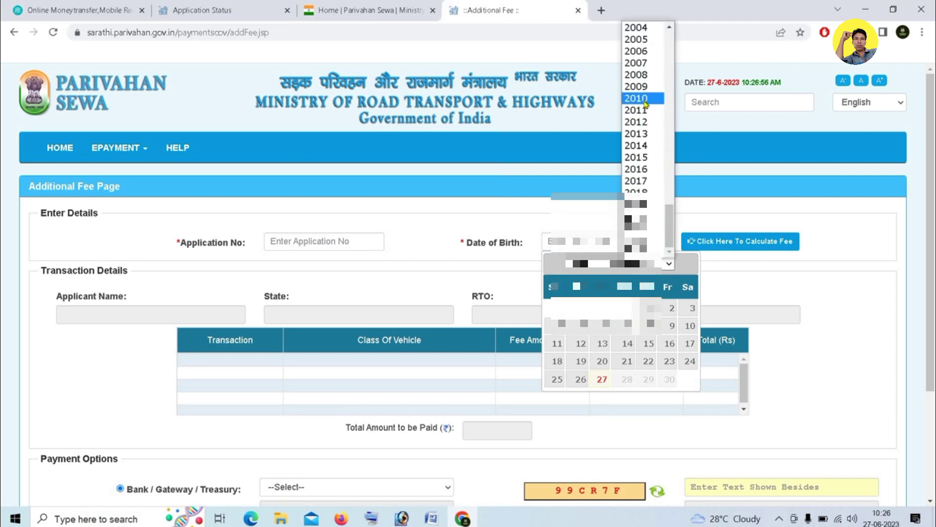
scroll(649, 146, "up", 7)
left_click(644, 179)
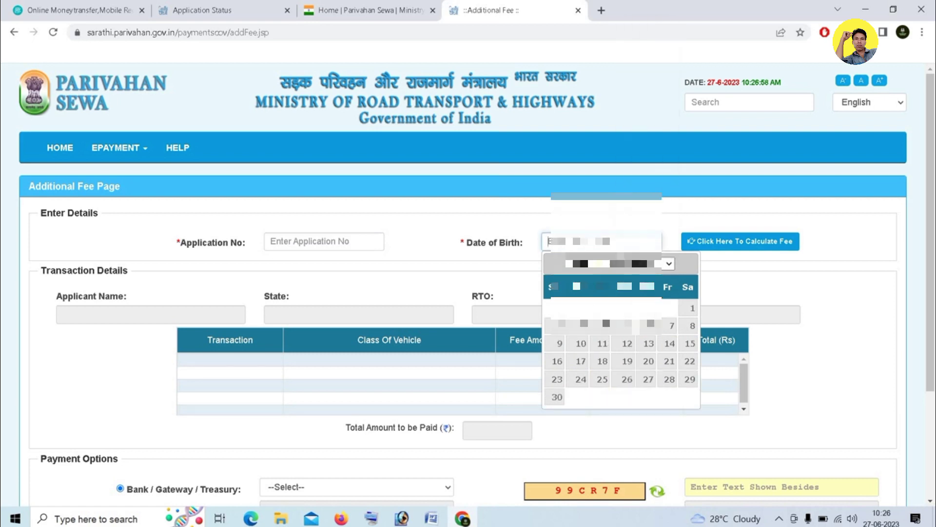
left_click(588, 263)
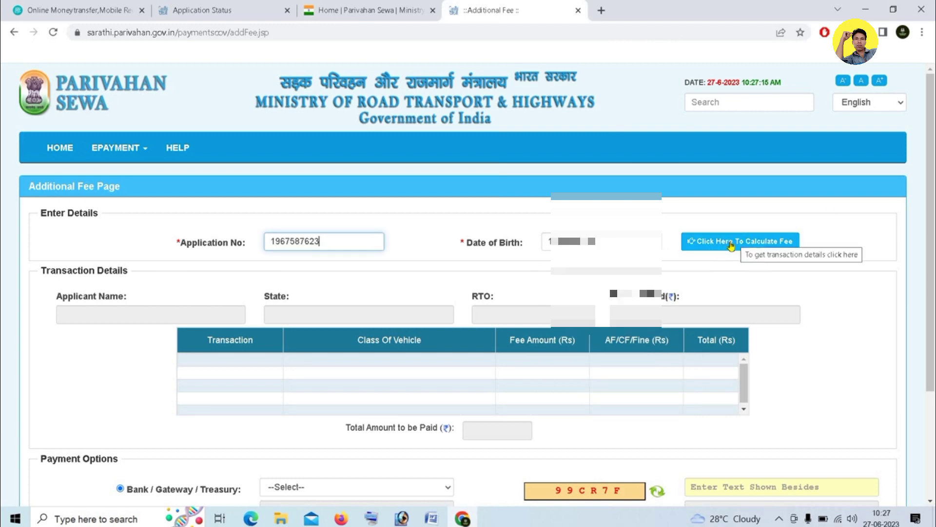
Calculate the Form-7 fee of 200.00 and choose GRIPS West bengal as the gateway
left_click(731, 244)
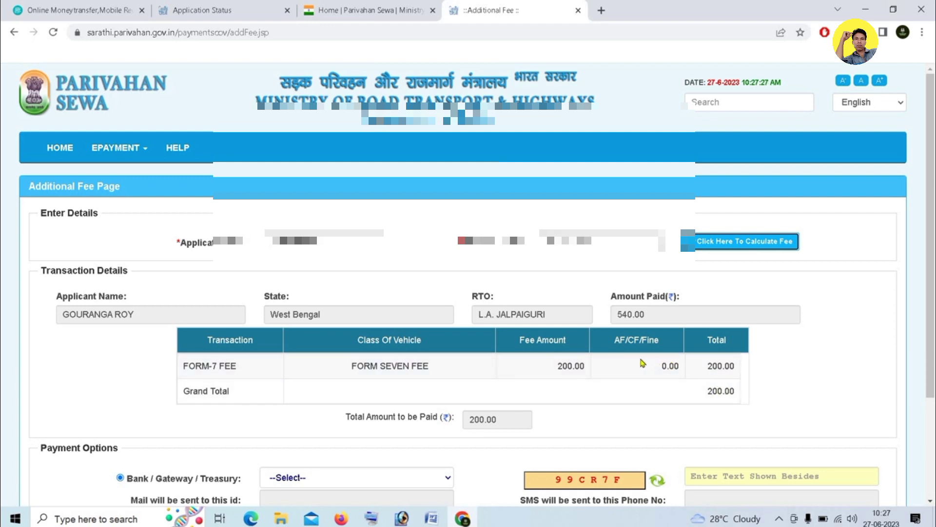
scroll(643, 363, "down", 3)
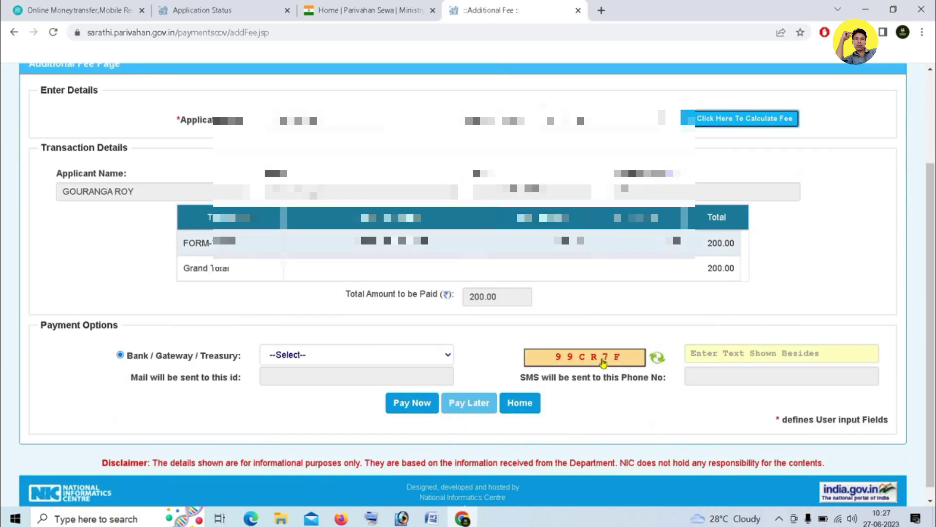
left_click(425, 352)
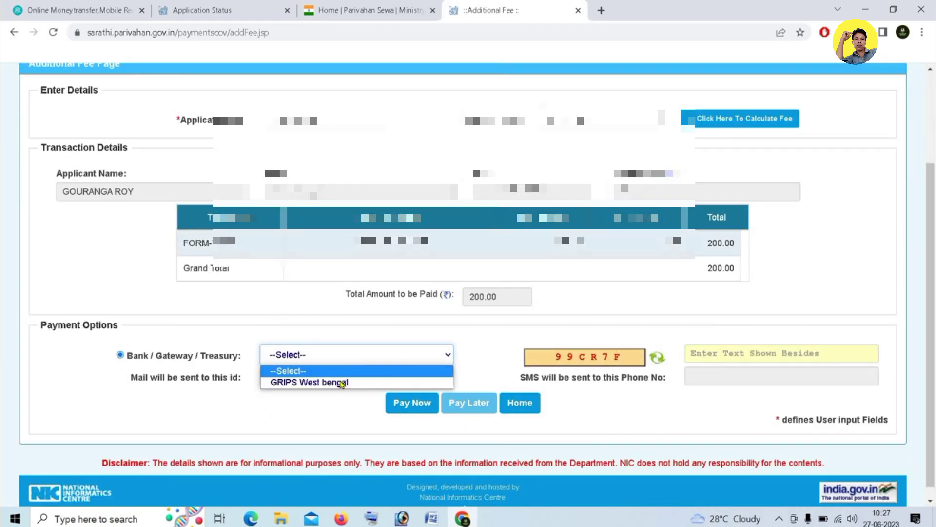
left_click(330, 383)
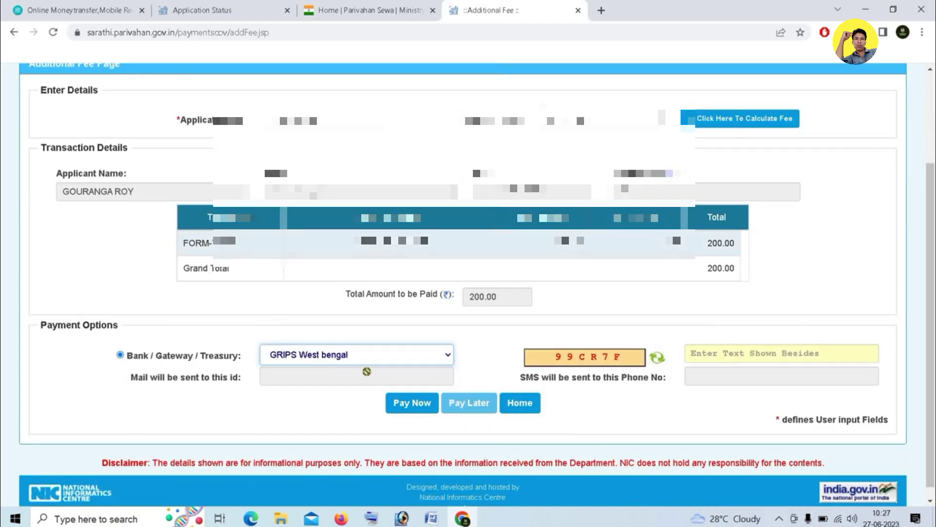
Enter the captcha code and submit the fee with Pay Now
left_click(727, 353)
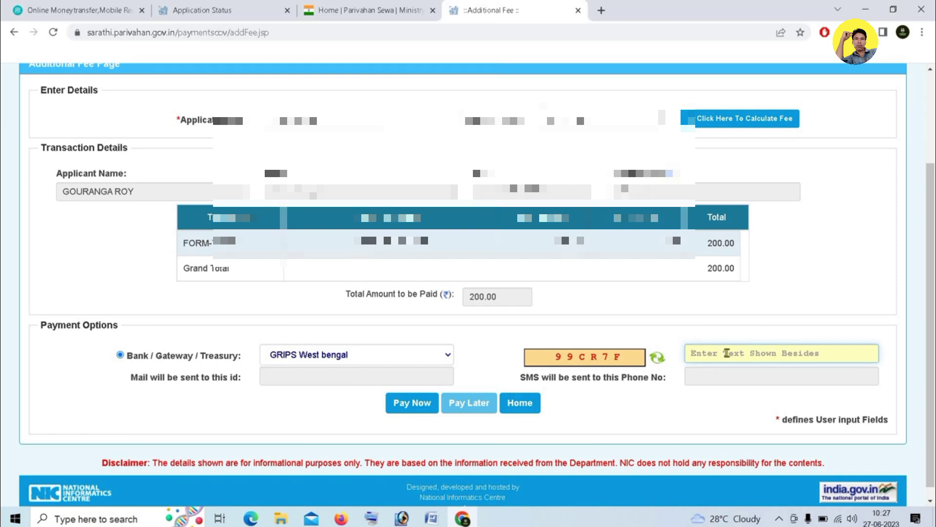
type("99CR7F")
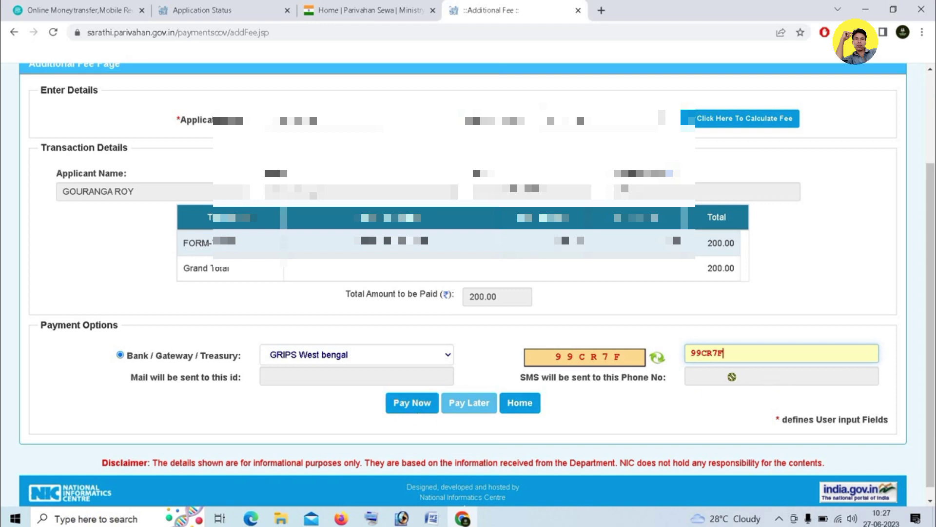
left_click(415, 405)
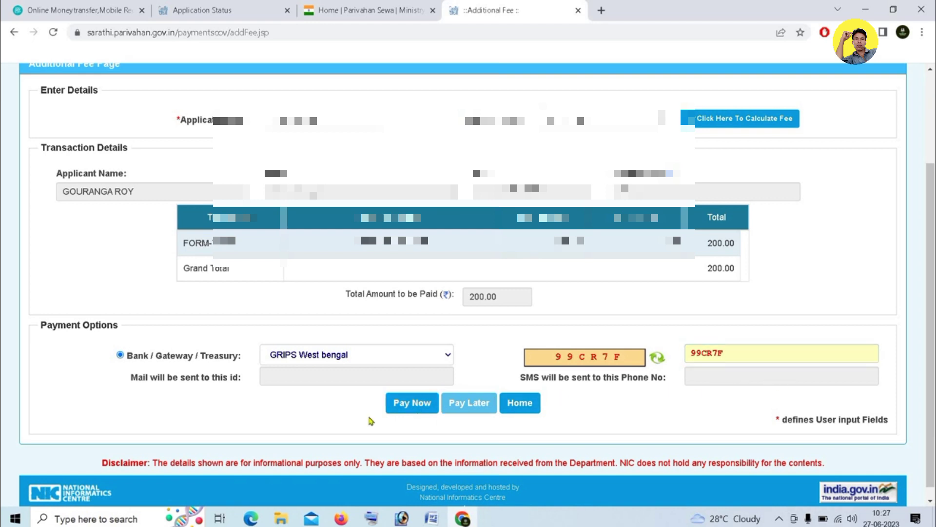
Proceed with the ₹200 token, accept the Terms and Conditions, and continue to GRIPS payment
left_click(418, 405)
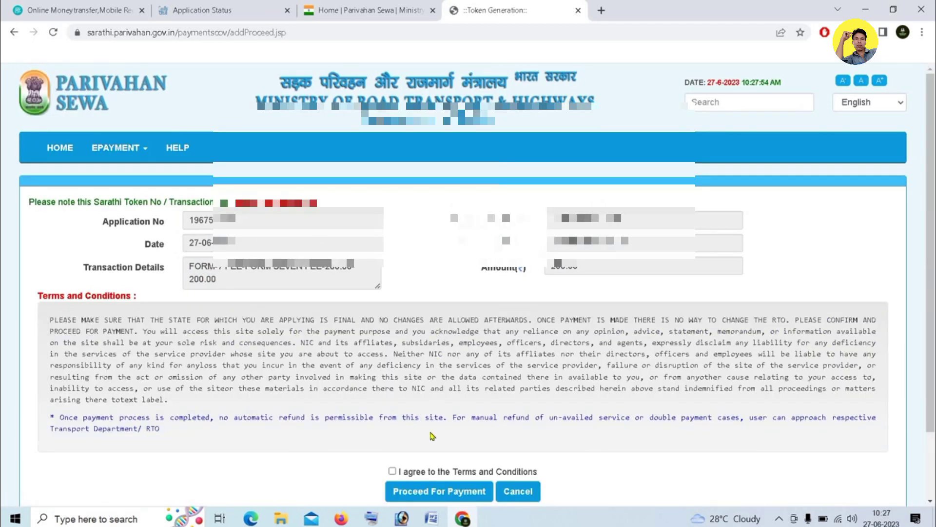
left_click(440, 496)
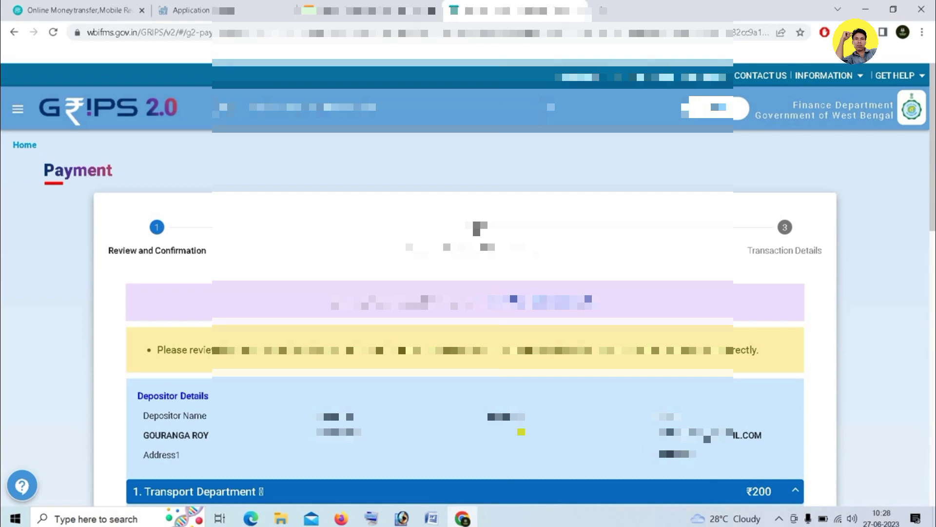
Confirm the GRIPS payment details are verified and move to payment mode selection
scroll(465, 293, "down", 2)
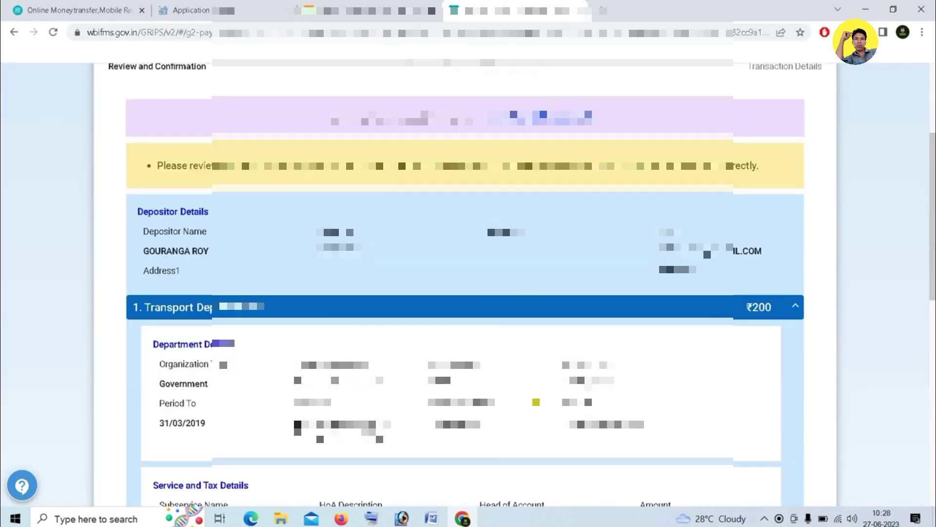
scroll(465, 292, "down", 2)
scroll(536, 397, "down", 4)
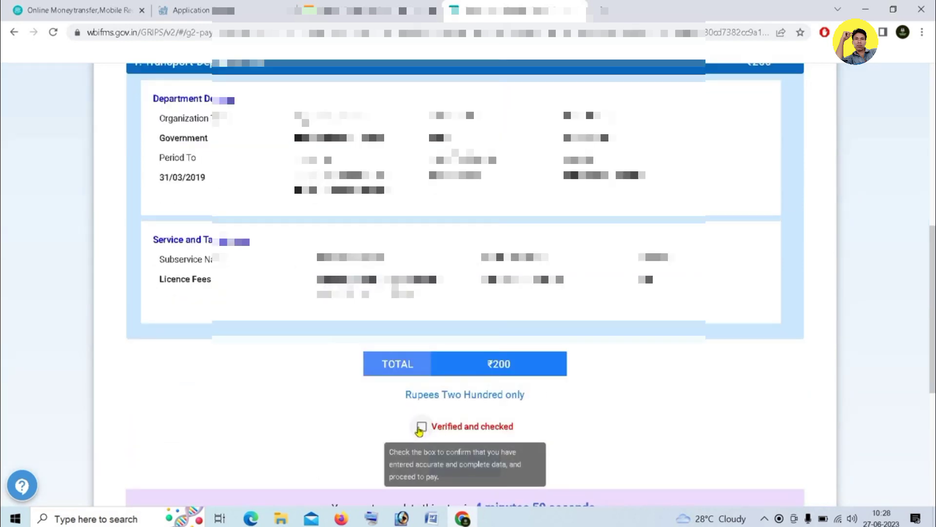
left_click(420, 428)
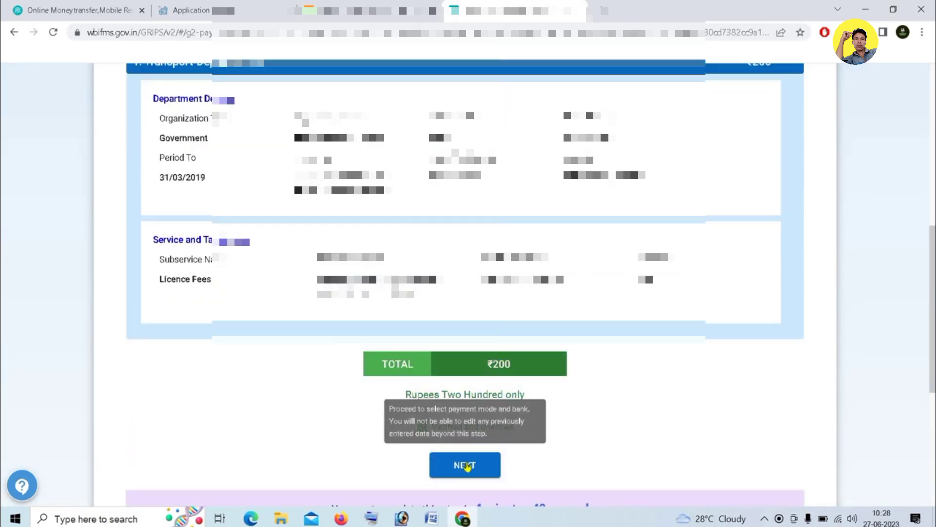
left_click(465, 465)
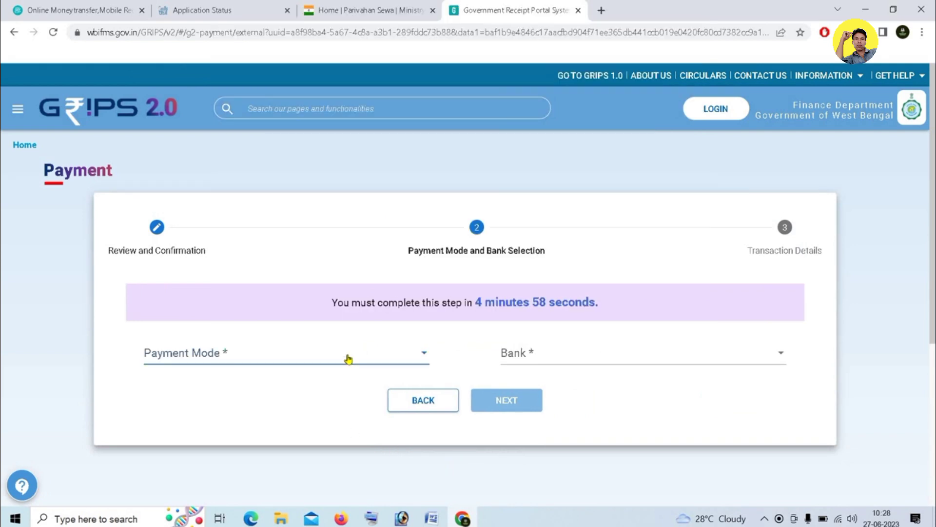
Choose SBI Epay as payment mode, paying through Payment Gateway/Bank, and generate the payment ID
left_click(348, 359)
left_click(201, 355)
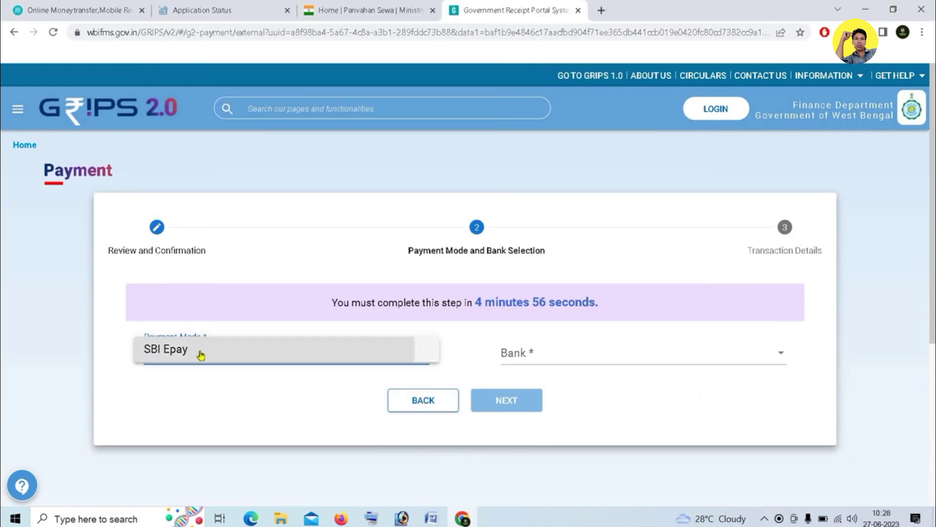
left_click(534, 356)
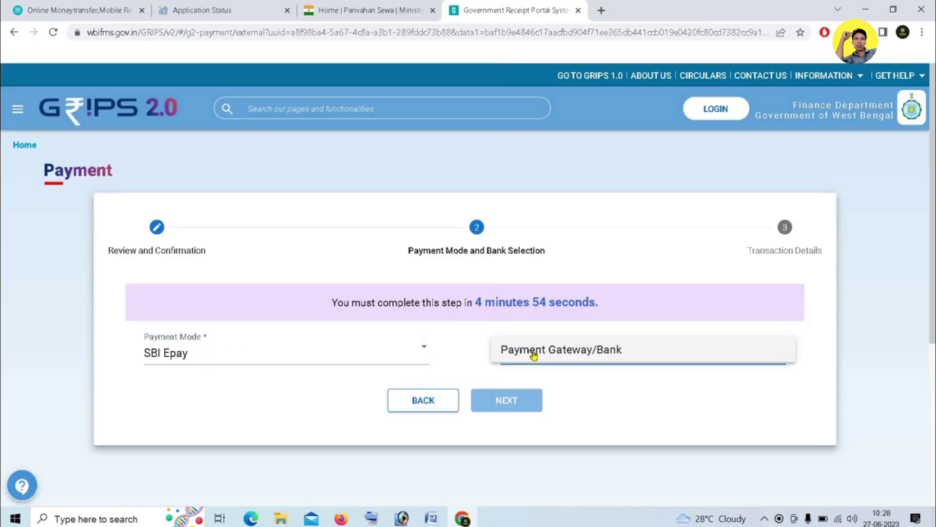
left_click(534, 355)
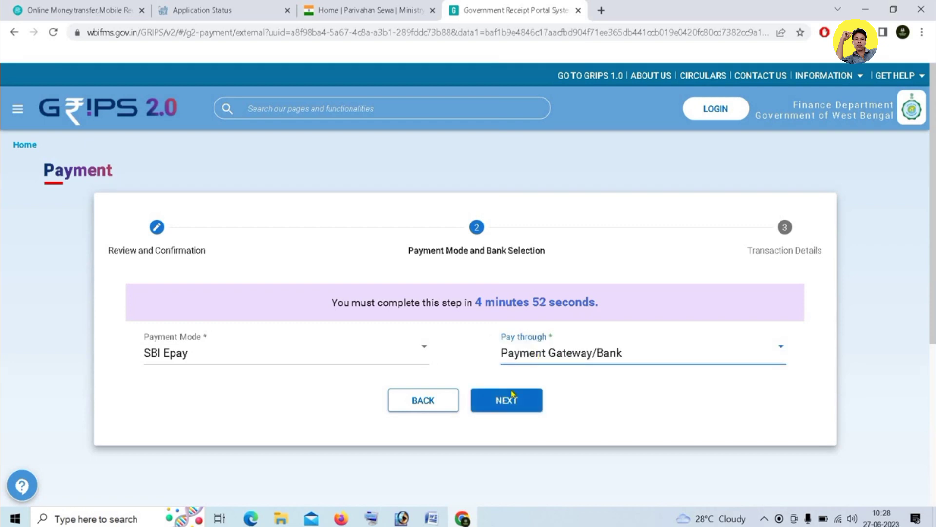
left_click(501, 407)
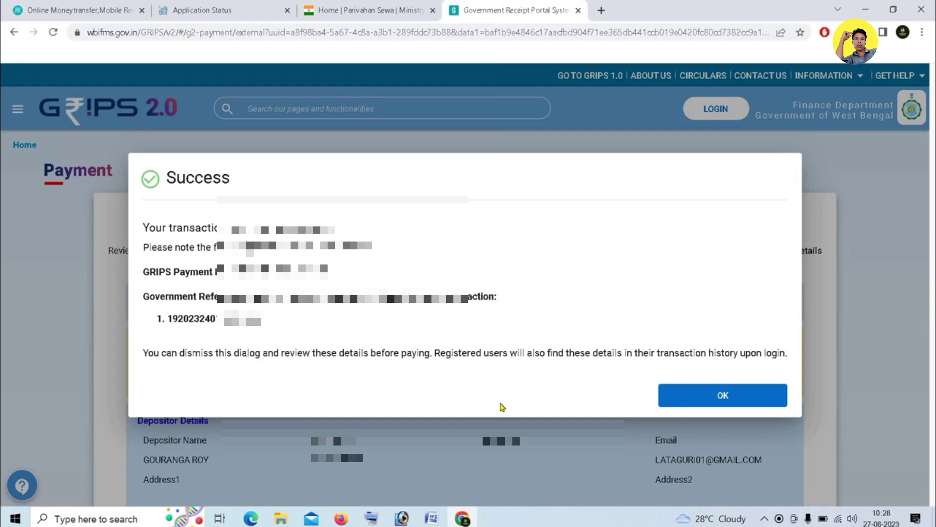
Dismiss the success message and proceed to the SBIePay bank page to pay ₹200
left_click(750, 399)
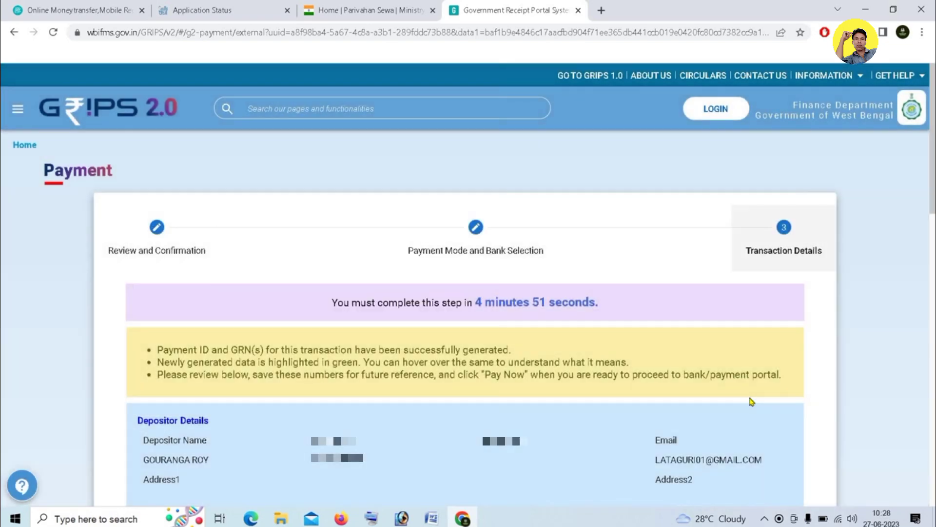
scroll(751, 401, "down", 8)
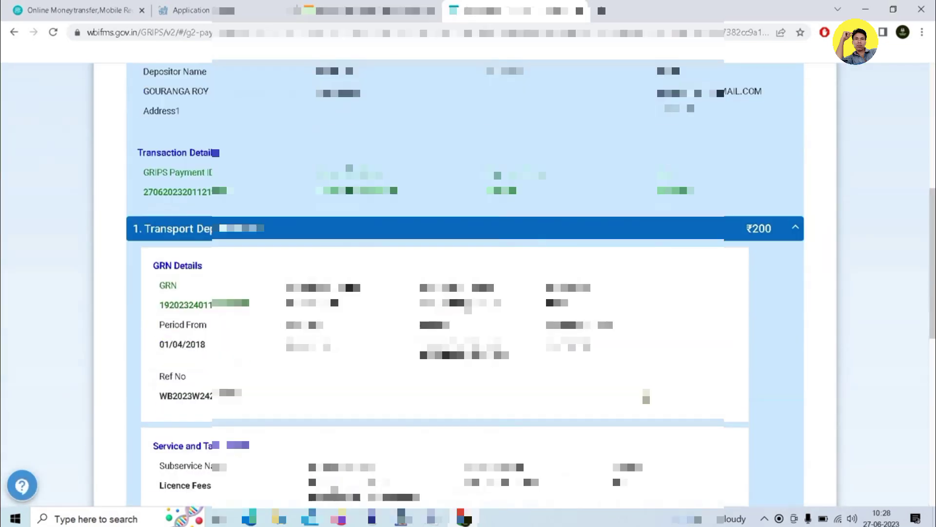
scroll(564, 314, "down", 5)
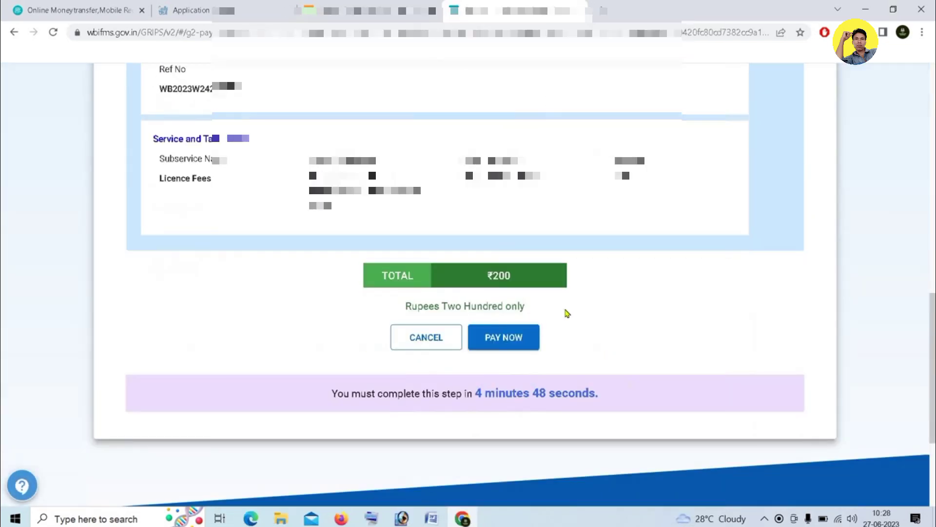
left_click(504, 339)
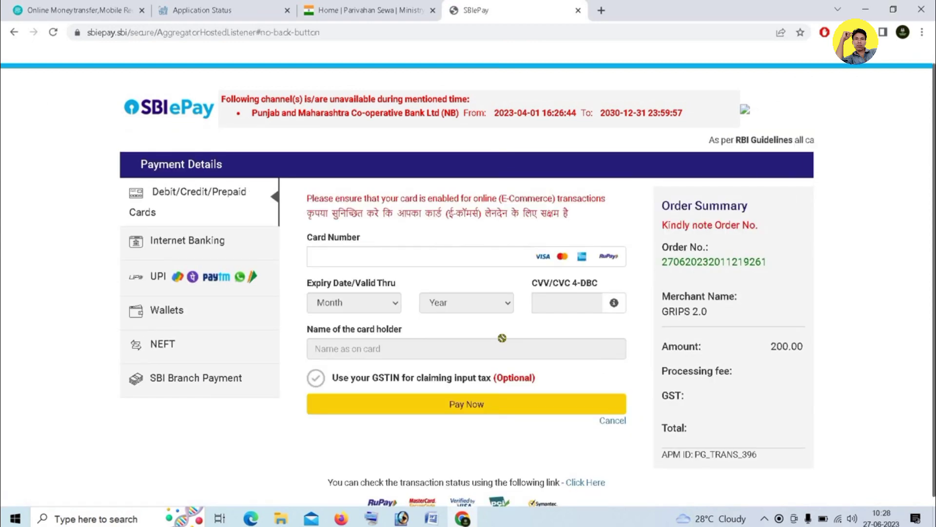
Enter the debit card number and expiry month on SBIePay and submit the card details
left_click(348, 252)
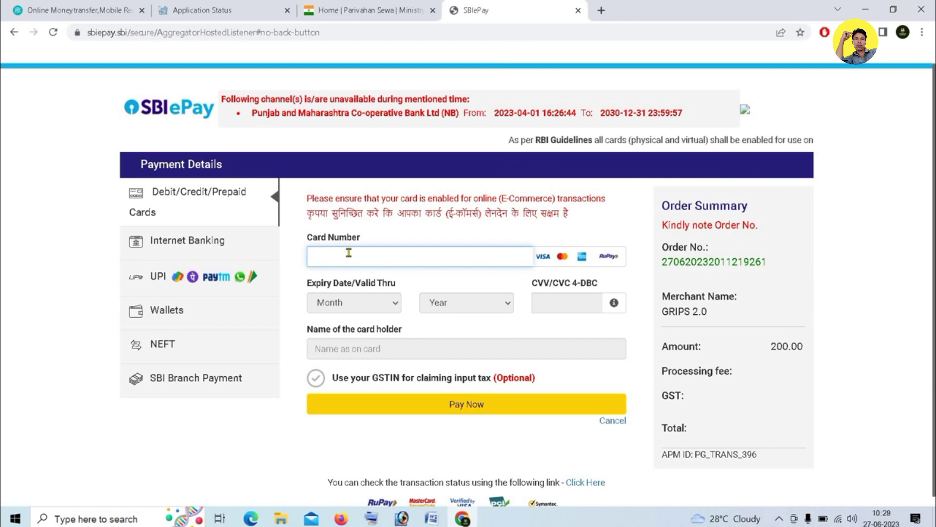
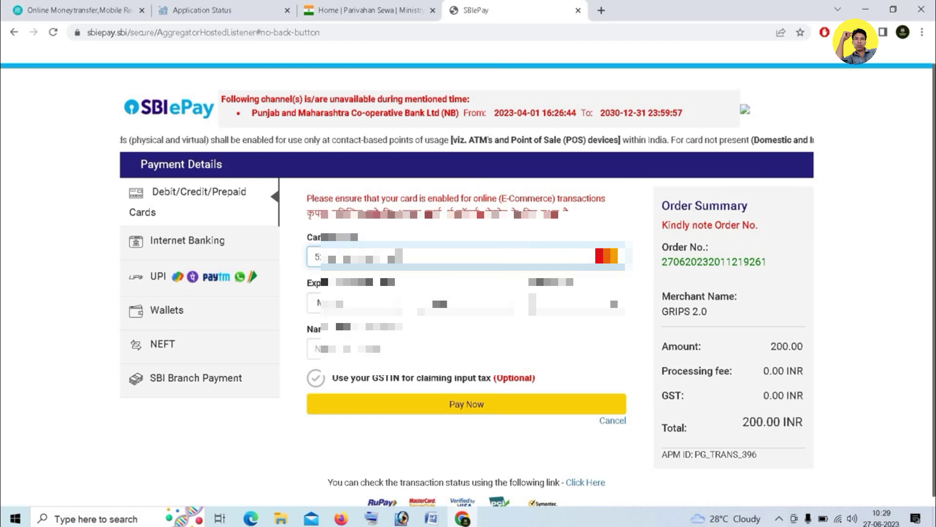
left_click(341, 303)
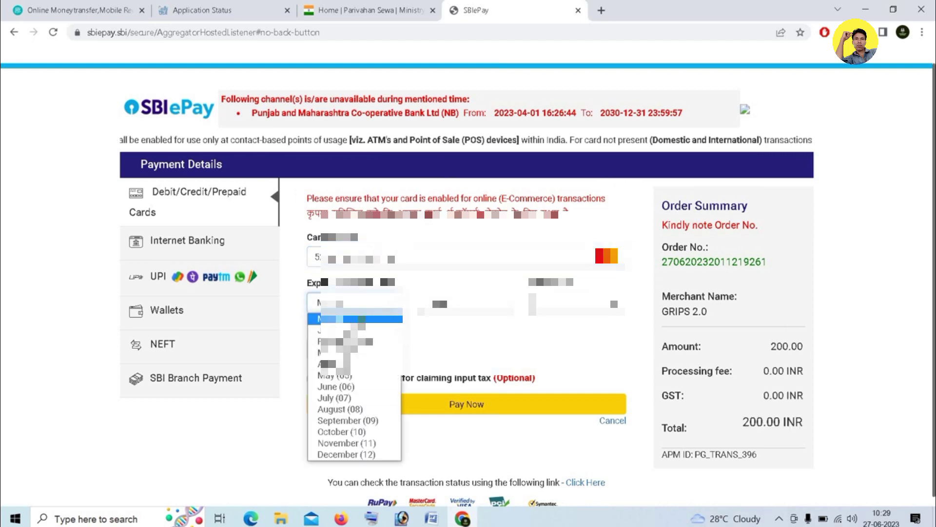
left_click(342, 443)
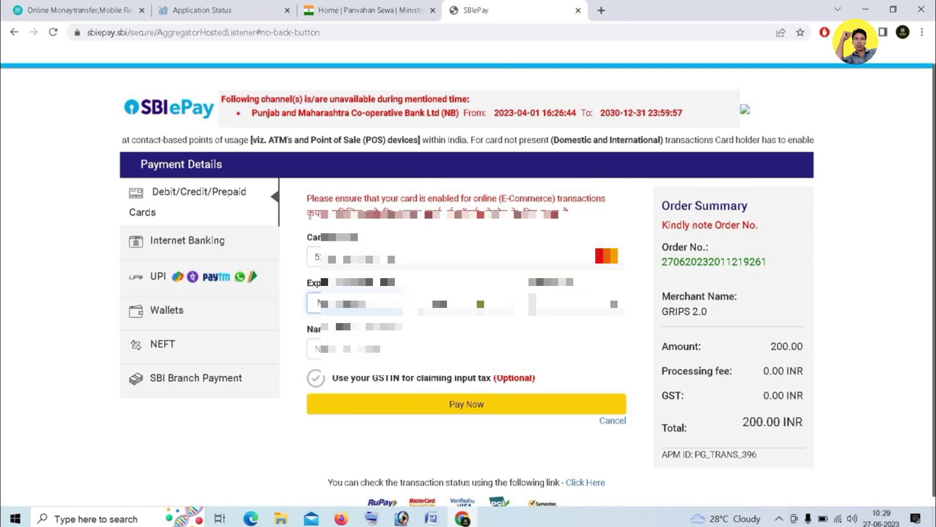
left_click(464, 407)
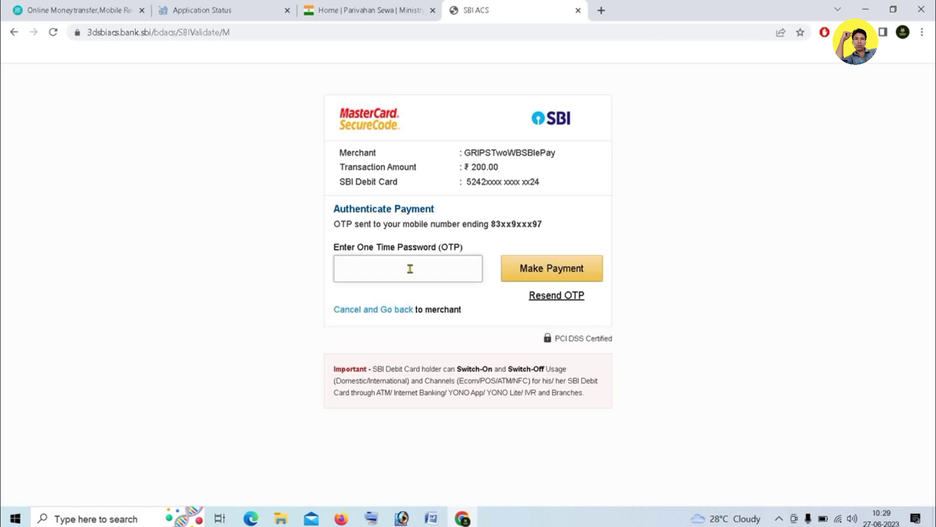
Submit the OTP to authenticate the ₹200.00 card payment
left_click(554, 273)
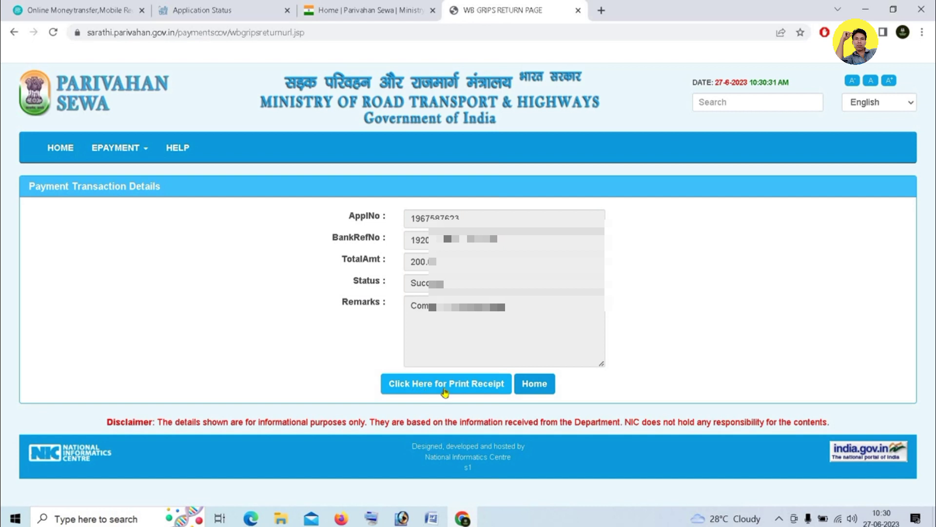
On the print-receipt page, select the 2023-06-27 receipt and enter the captcha text
left_click(457, 386)
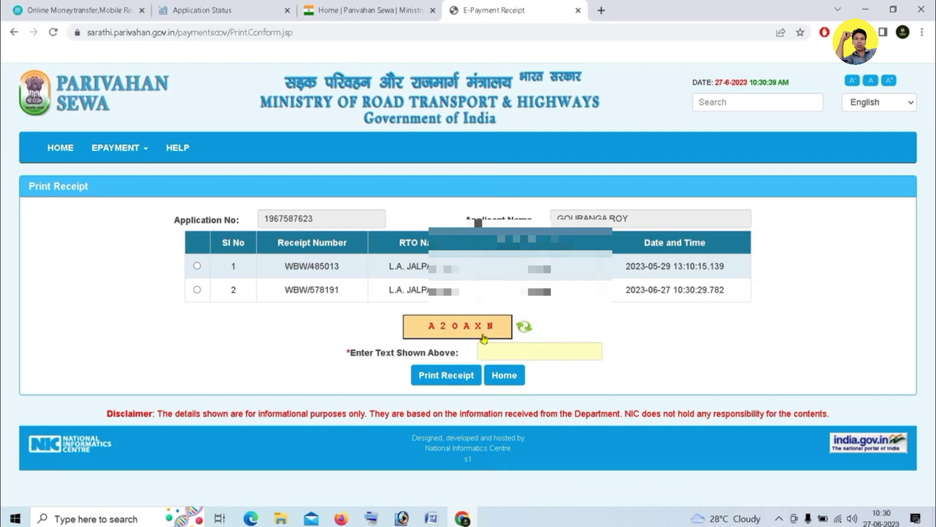
left_click(197, 289)
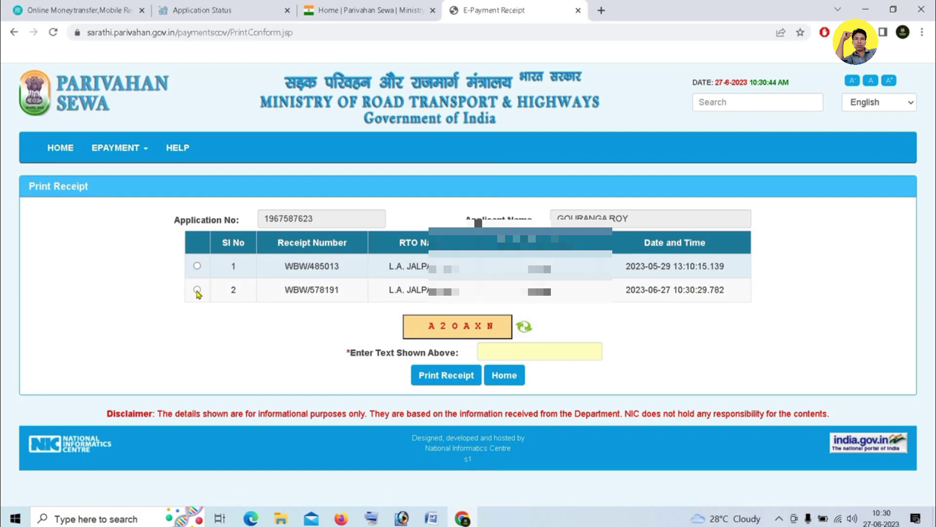
left_click(526, 351)
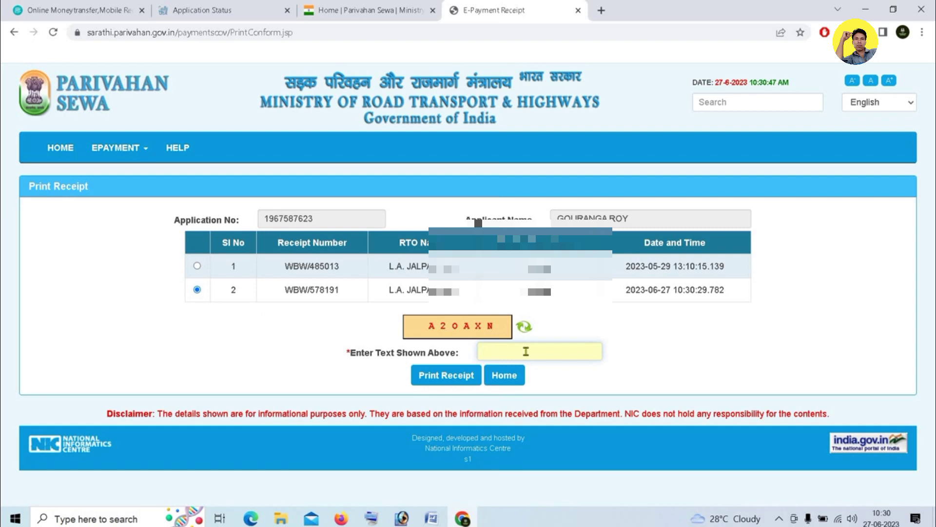
type("a")
key("BackSpace")
type("A20")
type("A")
type("XN")
Generate the FORM-7 FEE ₹200.00 receipt PDF and start printing it
left_click(458, 380)
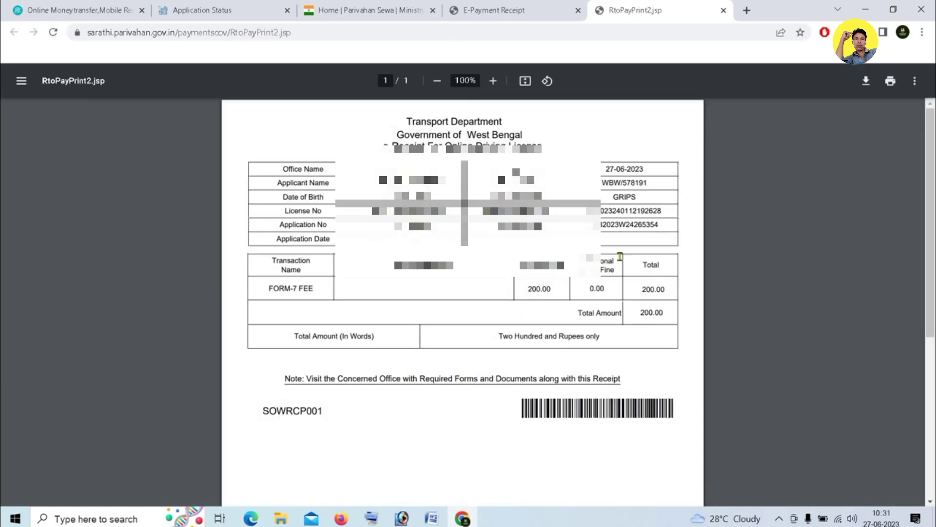
left_click(890, 82)
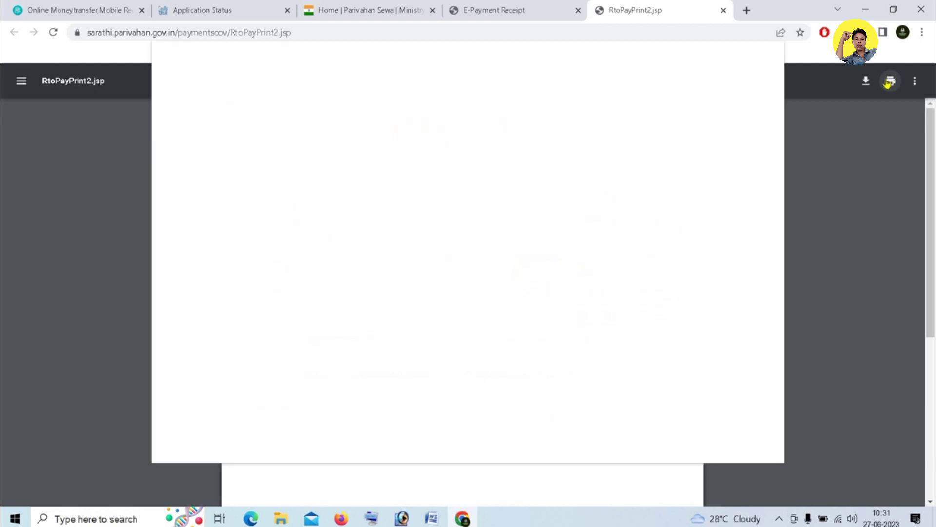